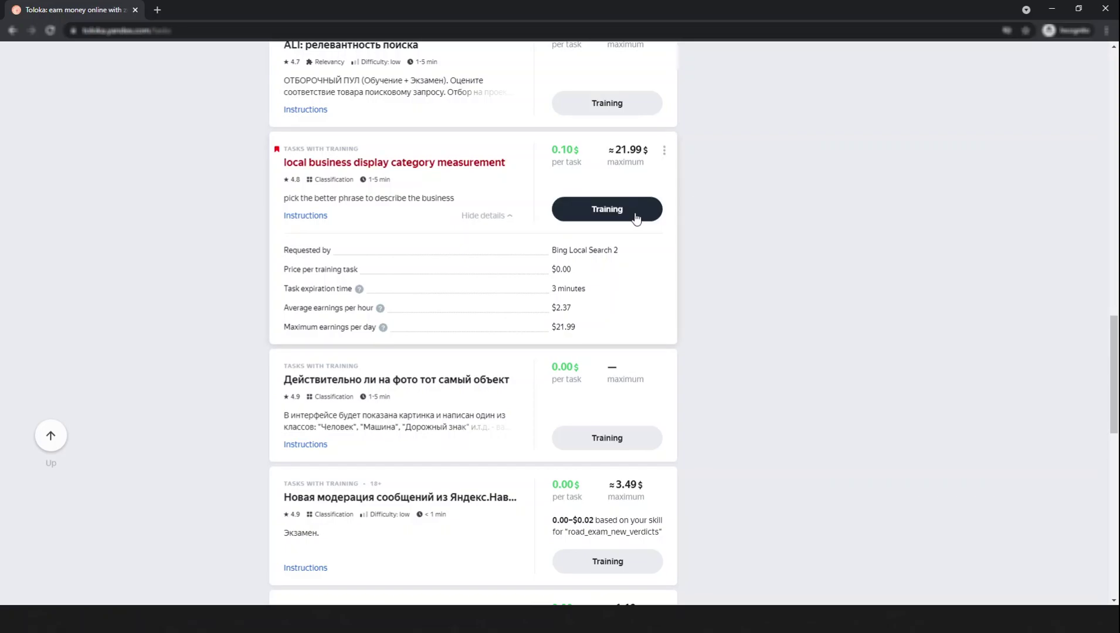
Start the local business category training, read the instructions, and select 'Costco' in Example 1
left_click(610, 224)
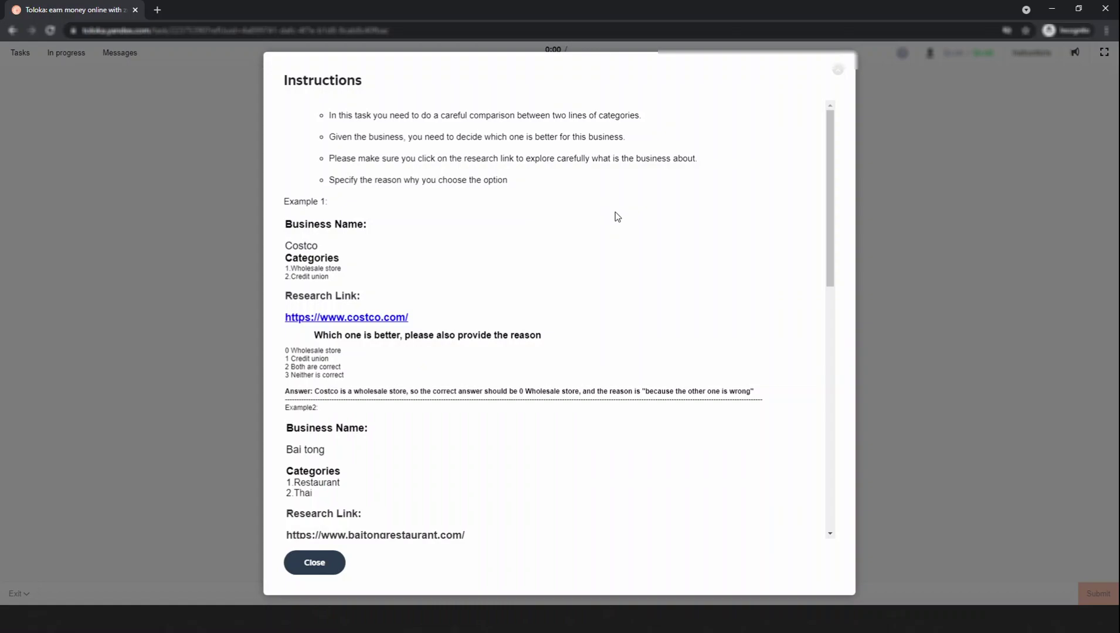
scroll(615, 212, "down", 12)
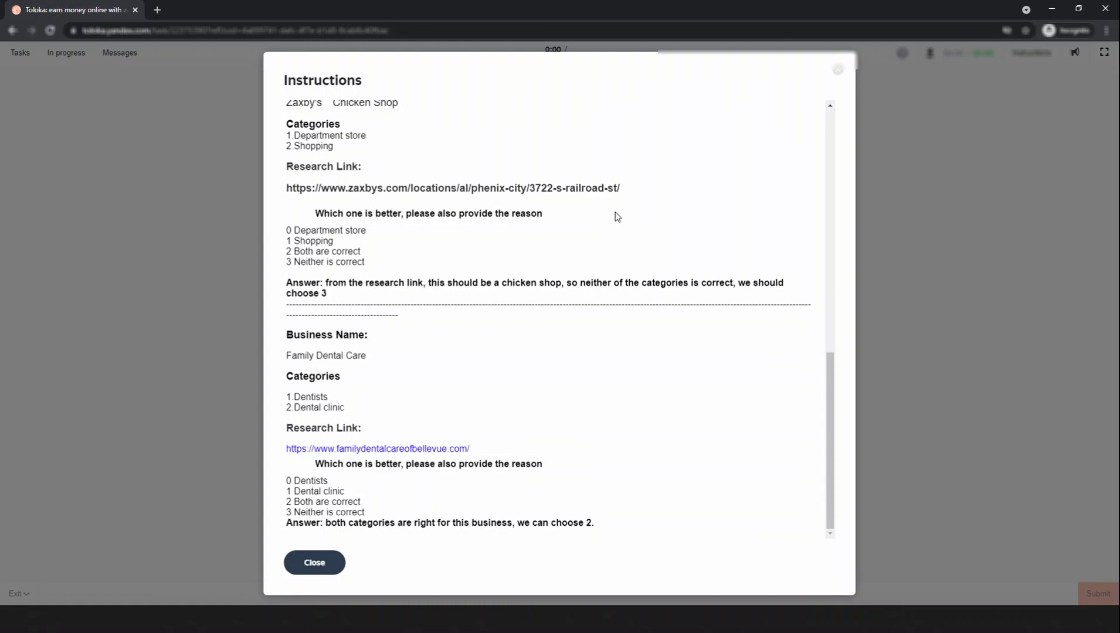
scroll(615, 215, "up", 15)
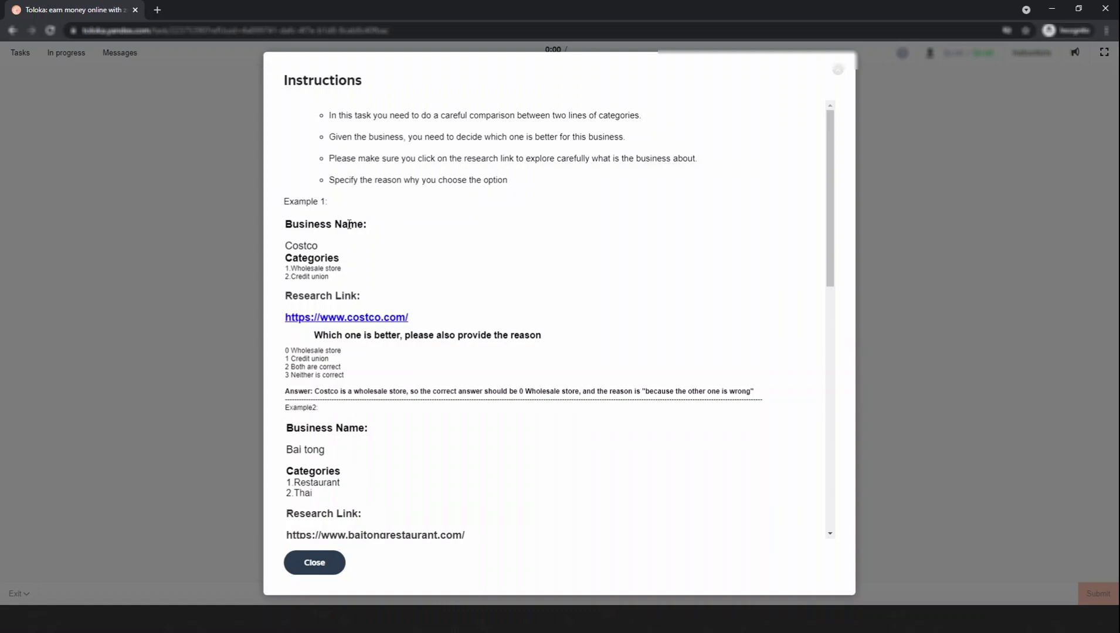
double_click(295, 245)
Open costco.com from the research link and compare it with the Toloka instructions
left_click(369, 318)
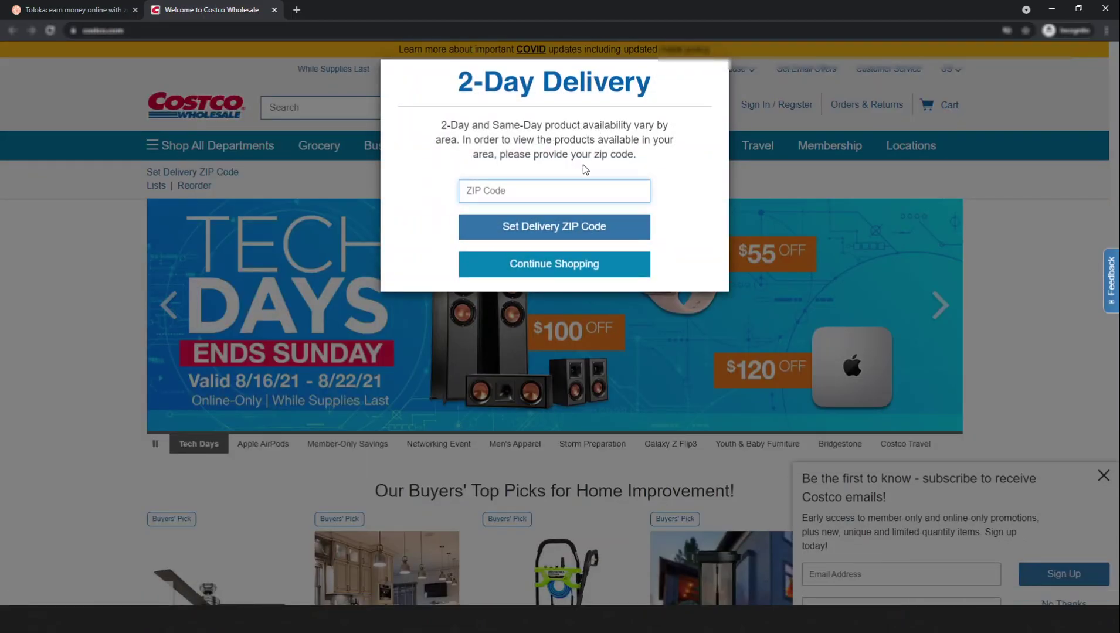
left_click(31, 7)
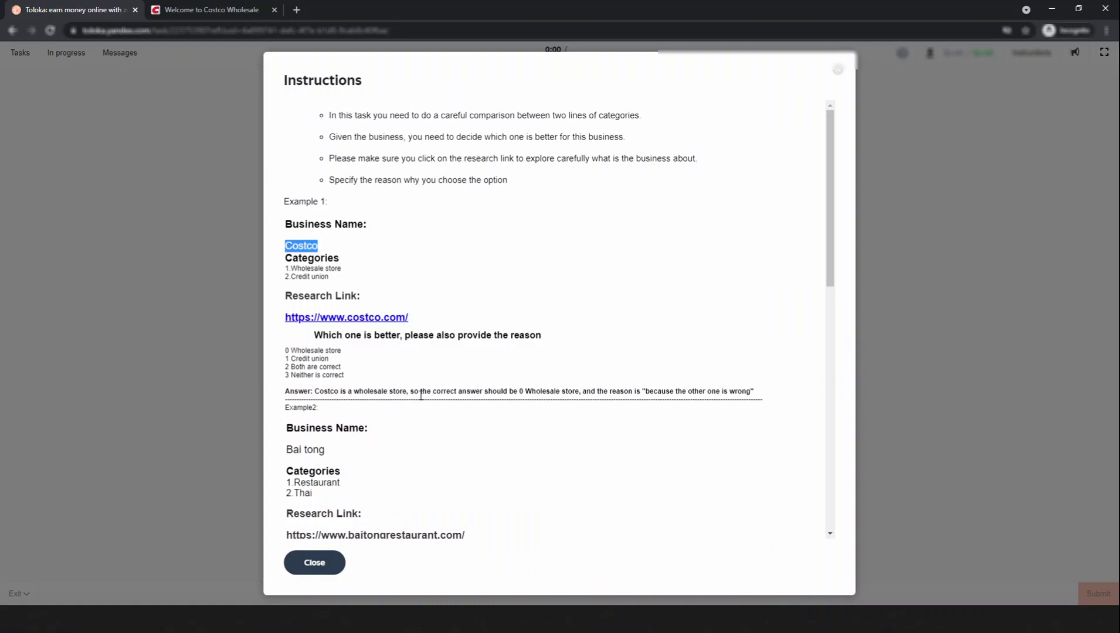
left_click(233, 7)
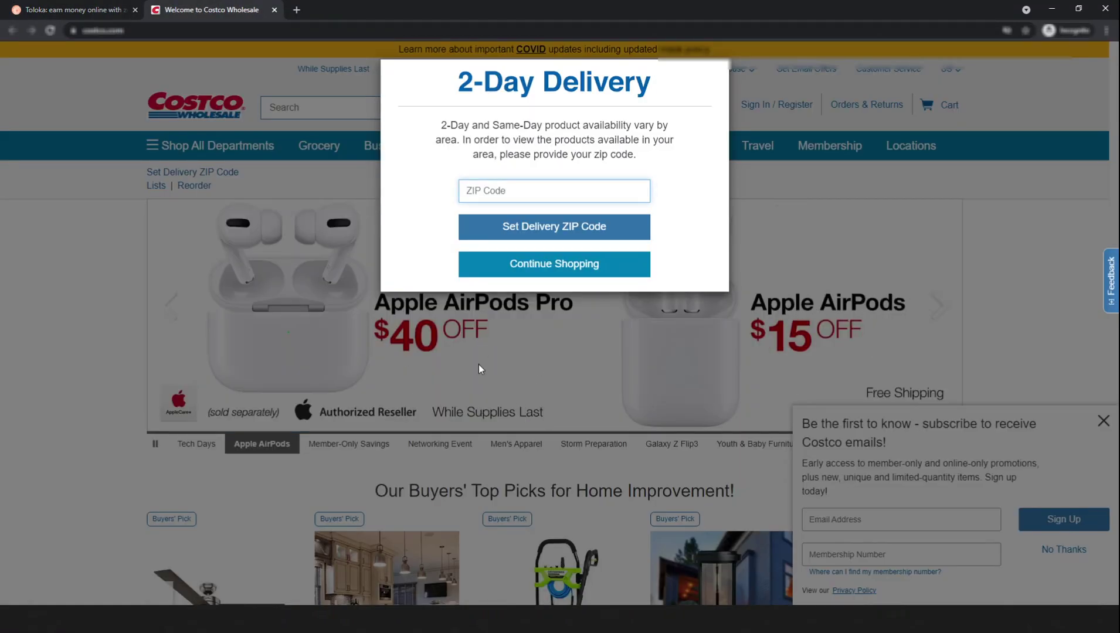
left_click(64, 7)
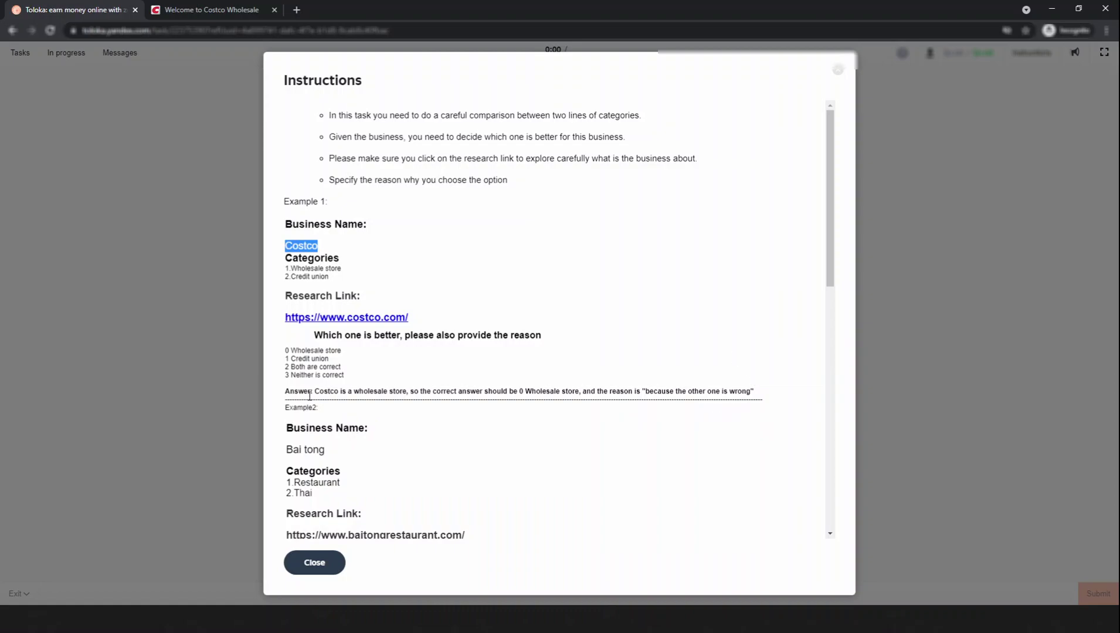
Read the remaining examples through Family Dental Care, then close the instructions to begin the task
left_click_drag(832, 243, 832, 367)
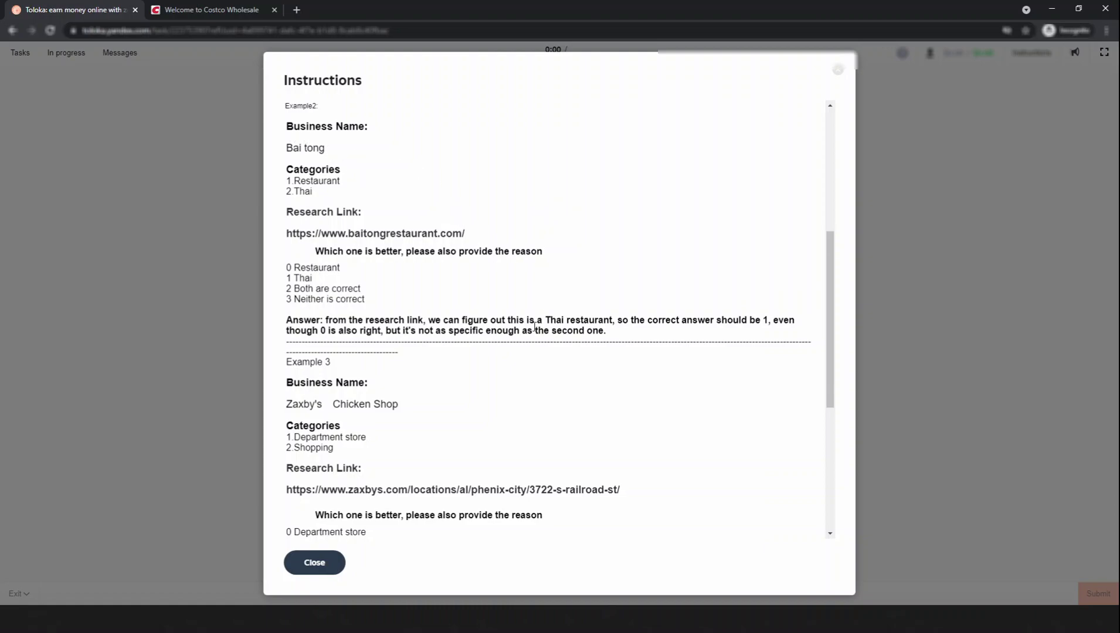
scroll(534, 326, "down", 3)
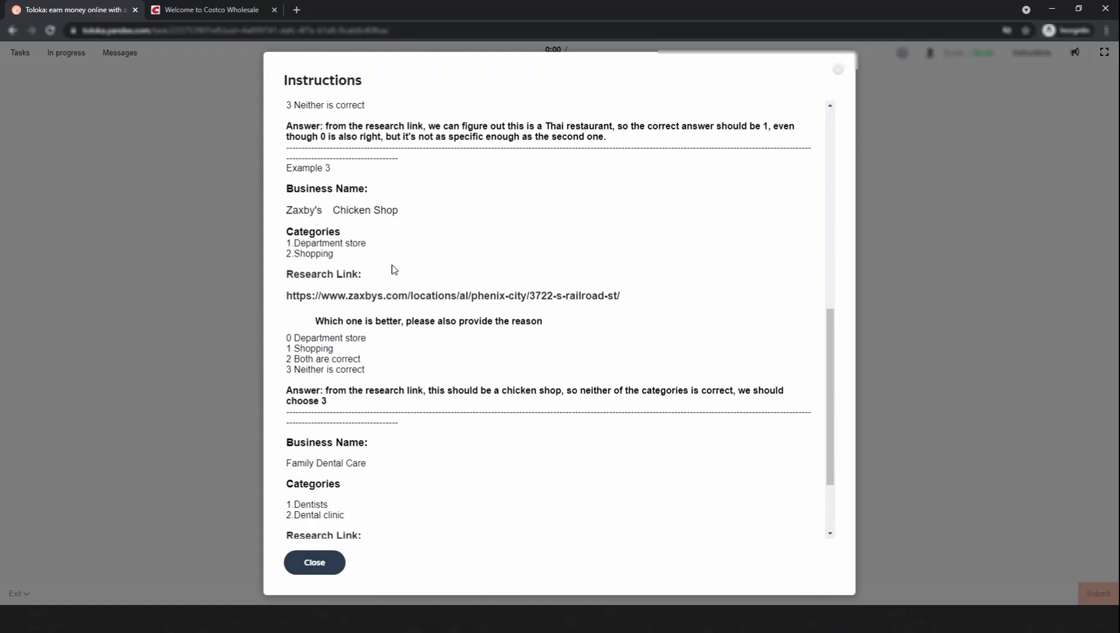
scroll(394, 267, "down", 2)
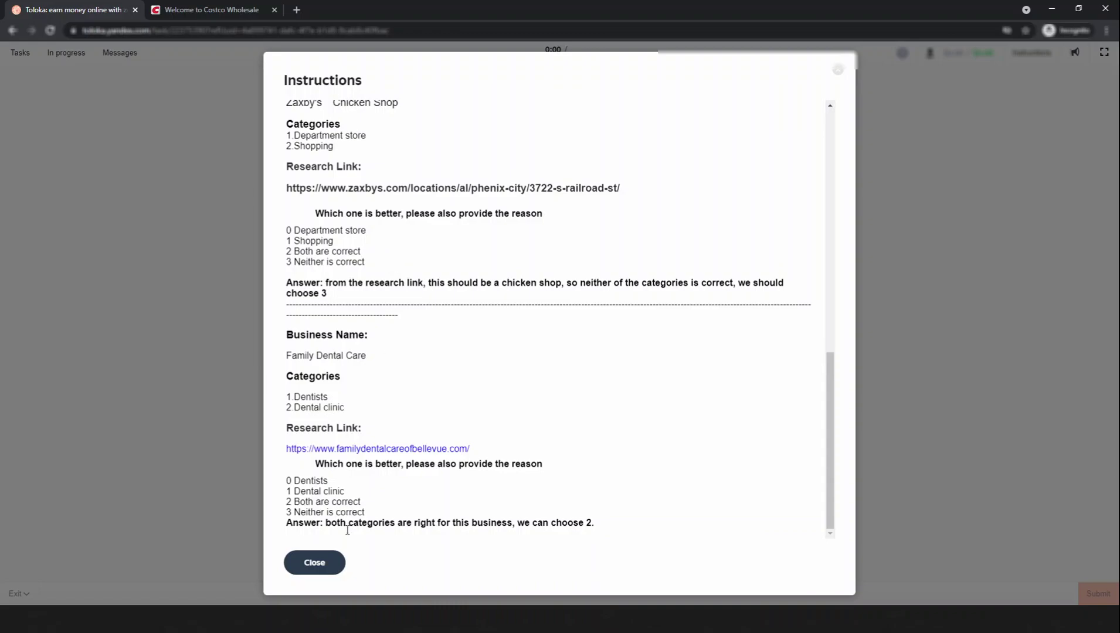
left_click(321, 563)
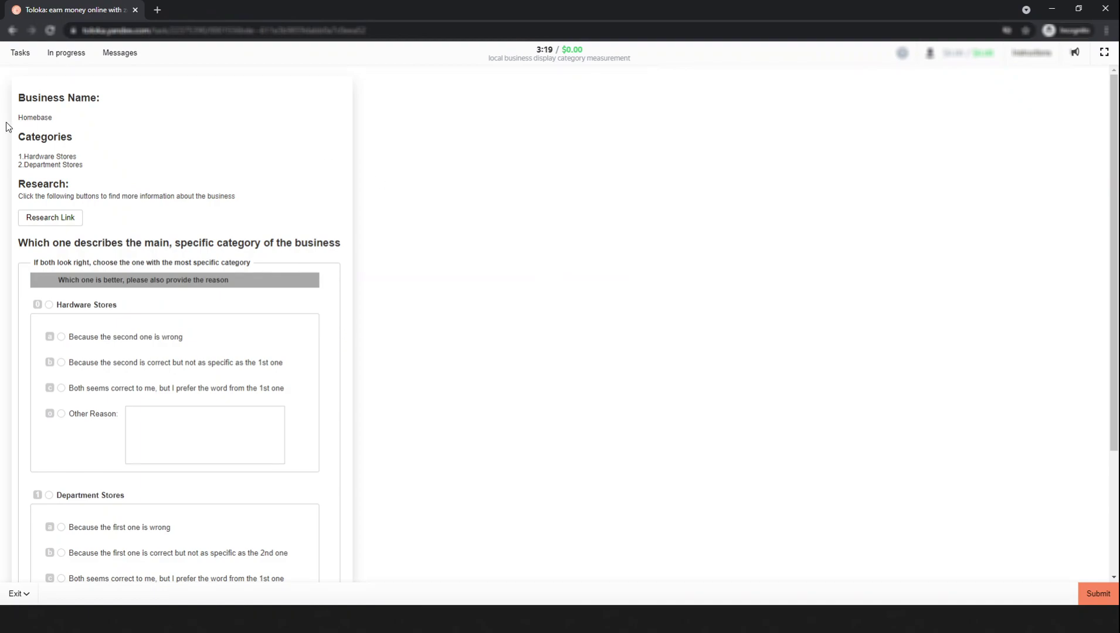
Select 'Homebase' and open its research link
double_click(25, 117)
left_click(55, 221)
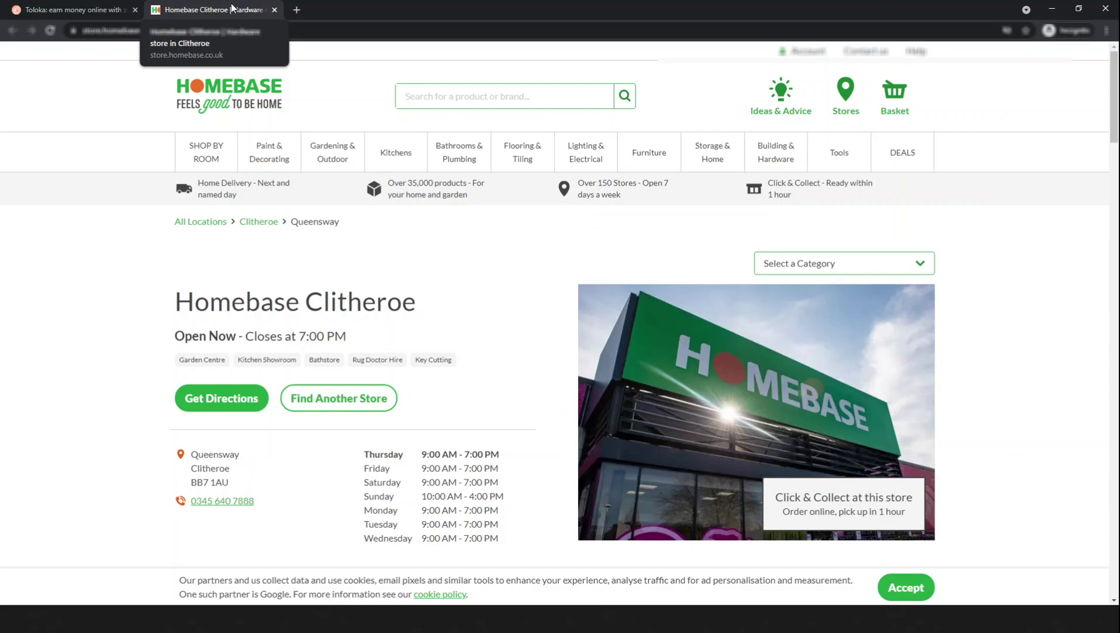
Scroll the Homebase Clitheroe page to review its store highlights
scroll(598, 255, "down", 6)
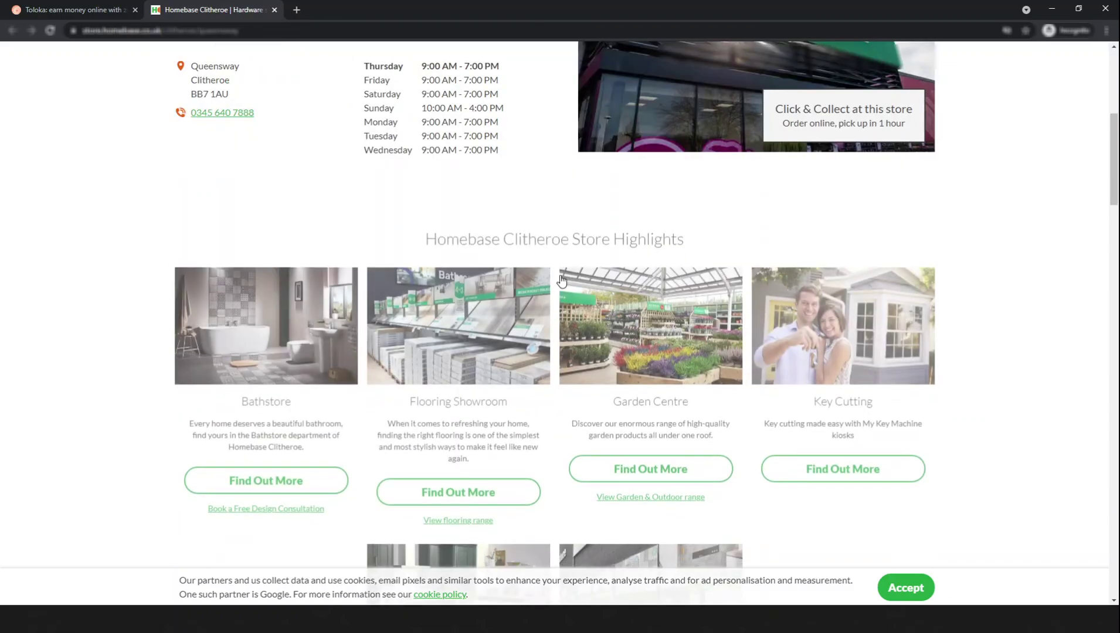
scroll(561, 282, "down", 3)
scroll(560, 280, "up", 10)
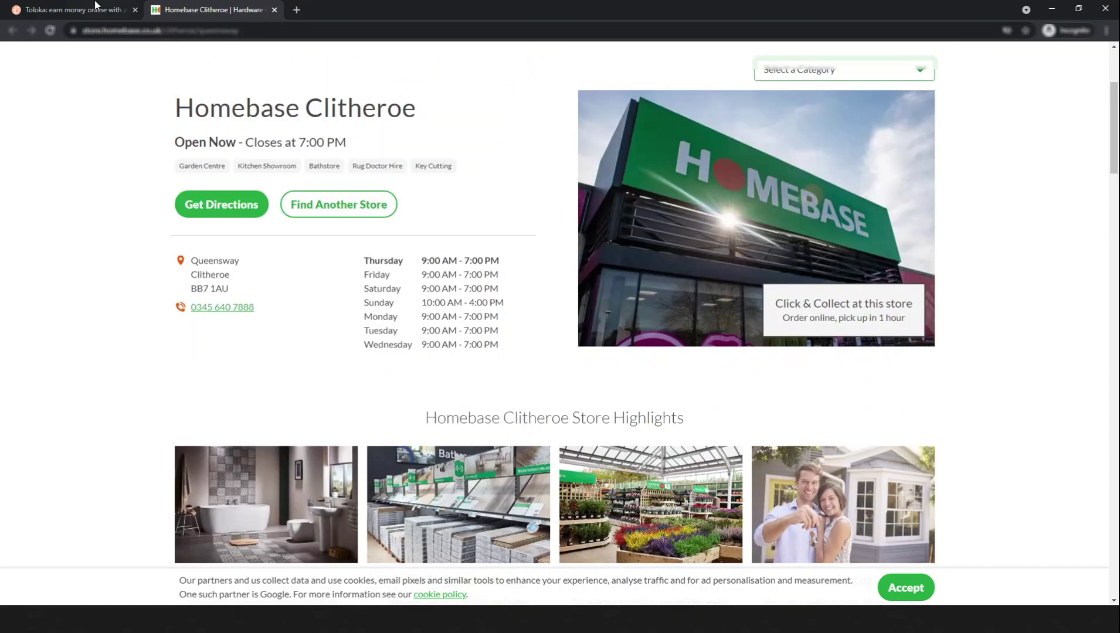
Answer Homebase as Hardware Stores because the second is wrong, submit, and close the Homebase tab
left_click(76, 9)
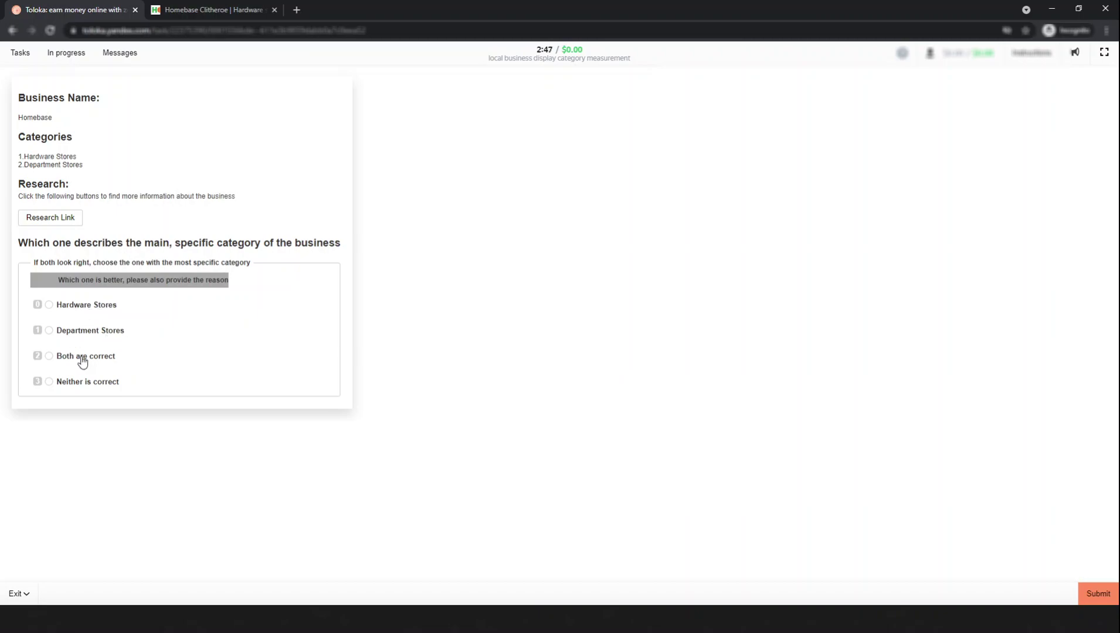
left_click(87, 307)
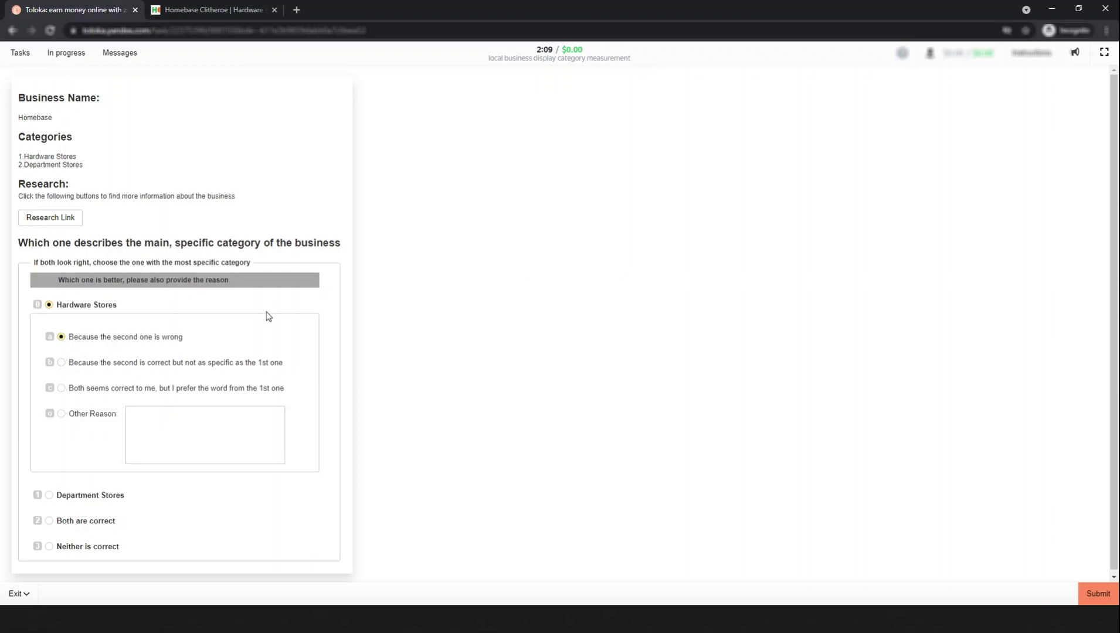
left_click(1094, 601)
left_click(274, 10)
Research Zara's UK homepage from its link, dismissing the country popup, then return to Toloka
double_click(26, 117)
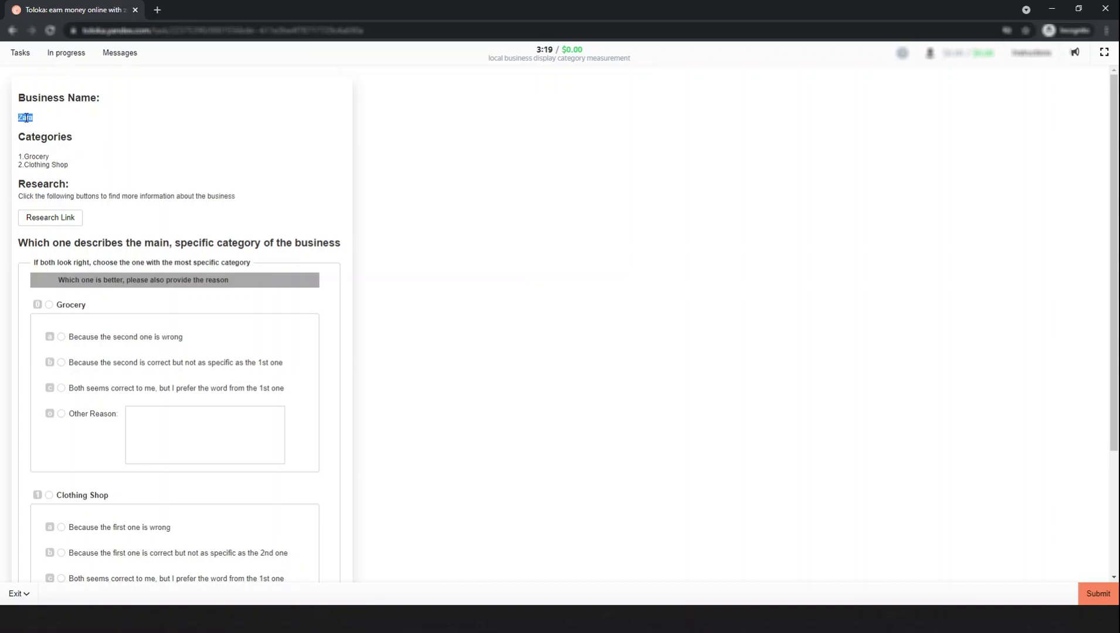
left_click(44, 218)
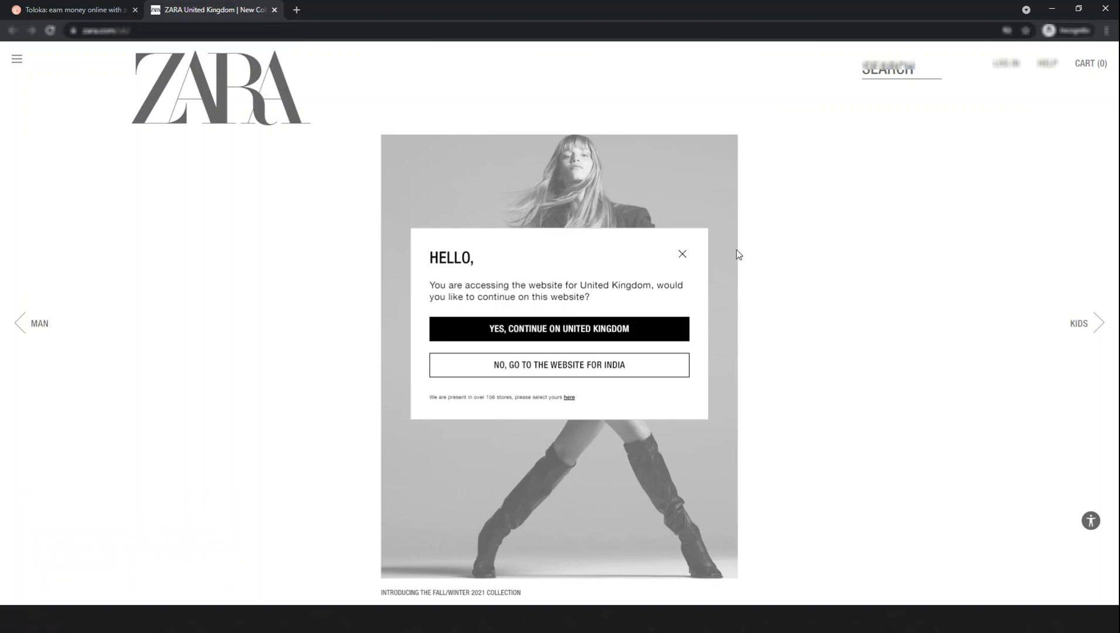
left_click(683, 255)
scroll(778, 275, "down", 1)
scroll(777, 276, "down", 5)
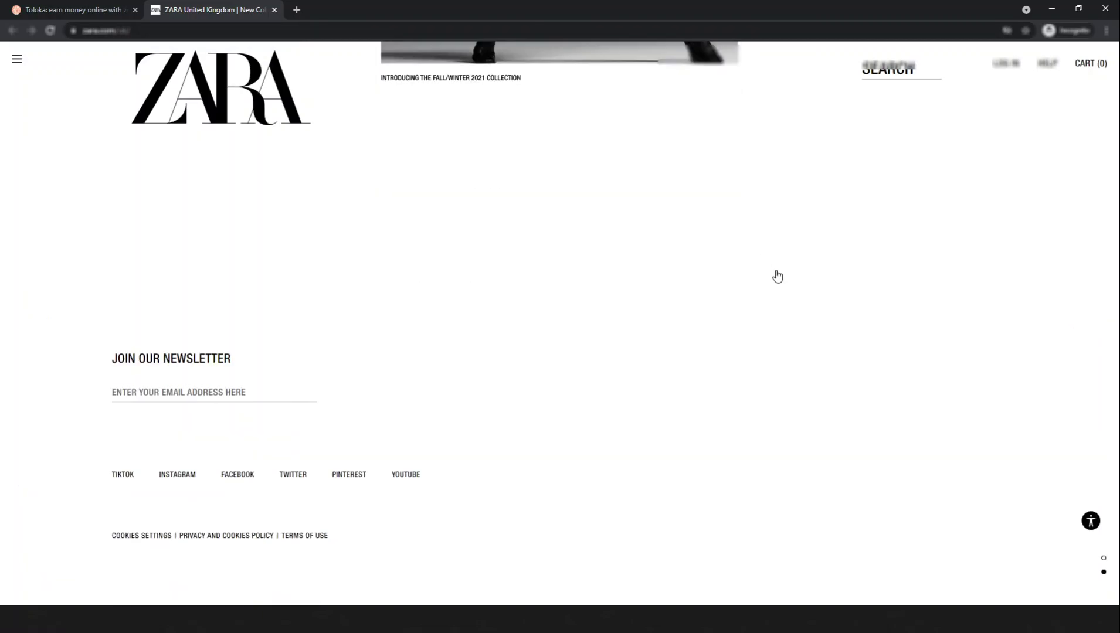
scroll(211, 140, "up", 5)
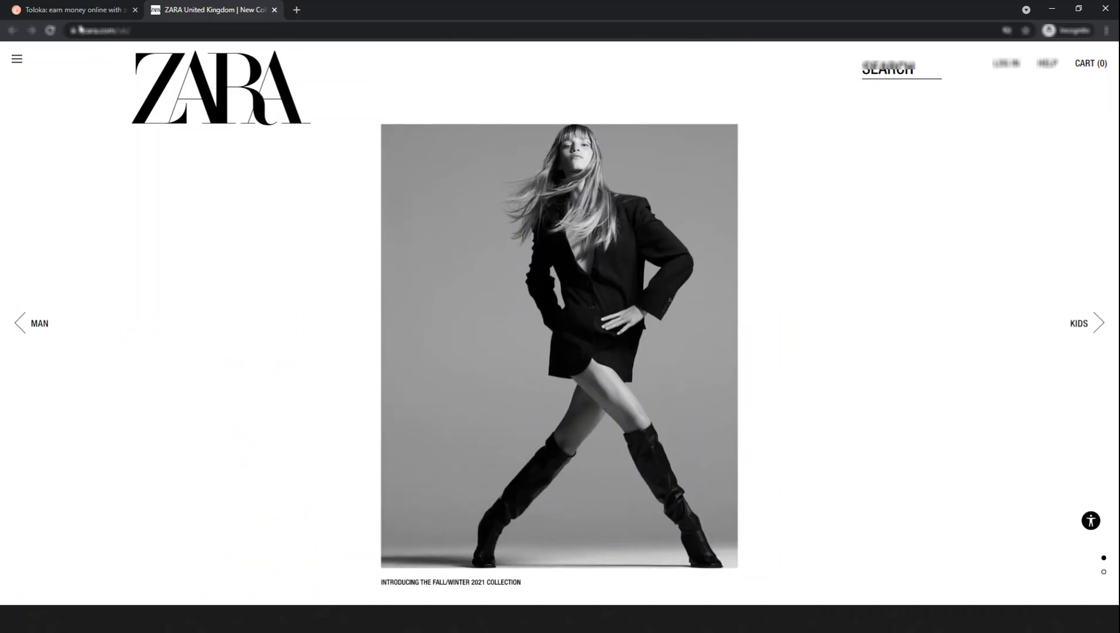
key("ctrl+shift+Tab")
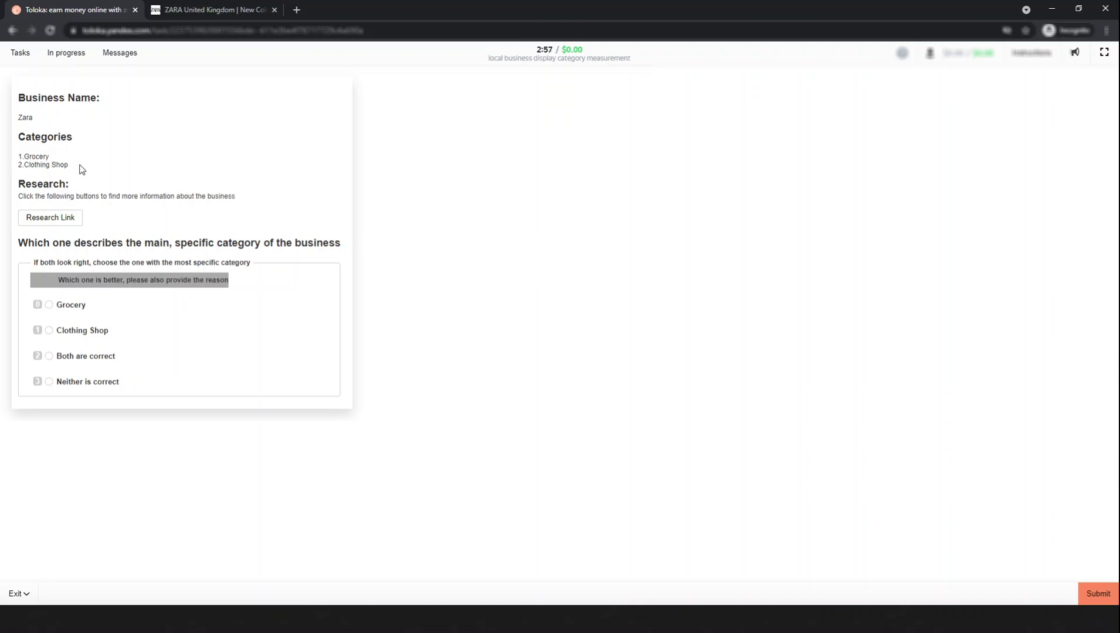
Answer Zara as Clothing Shop because the first is wrong, submit, and close the Zara tab
left_click(67, 332)
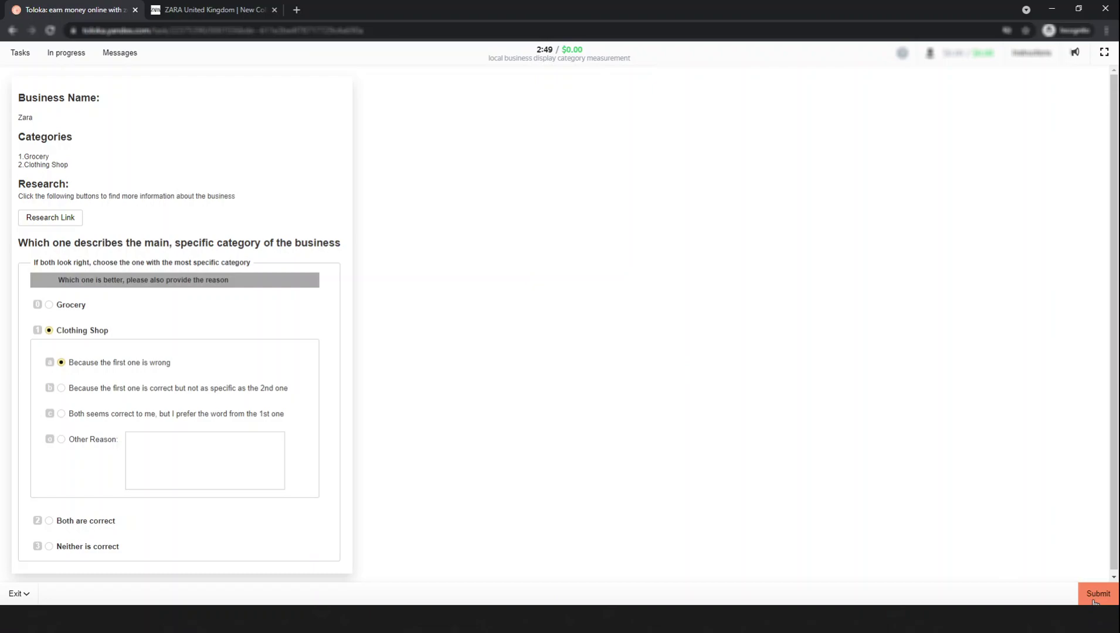
key("Return")
left_click(274, 10)
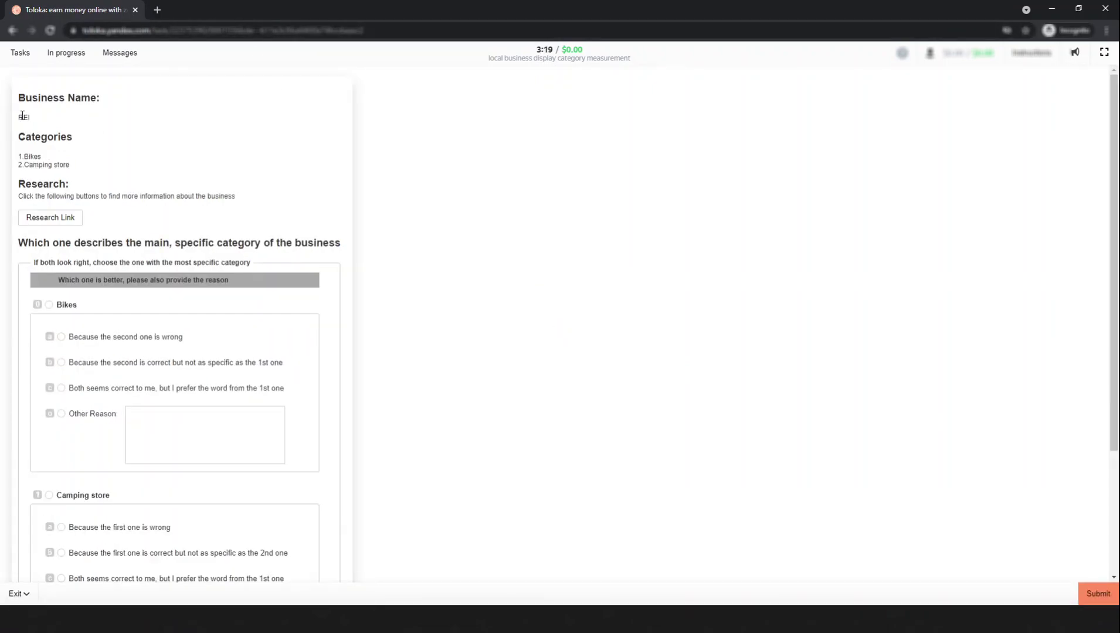
Review the REI Huntington Beach store page from the research link
left_click(57, 223)
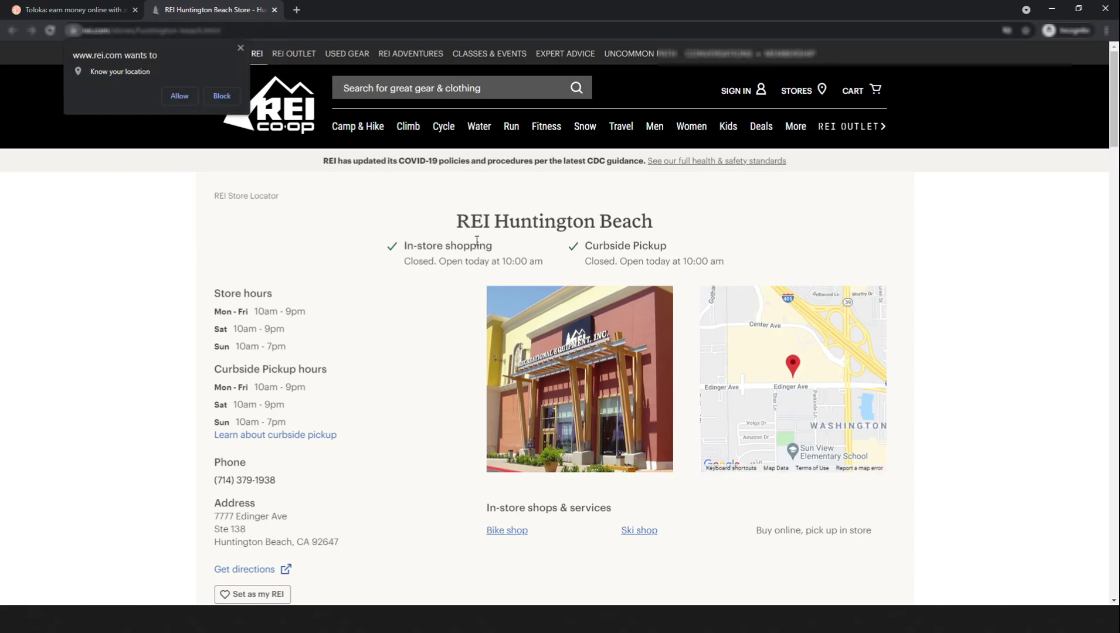
scroll(318, 303, "down", 6)
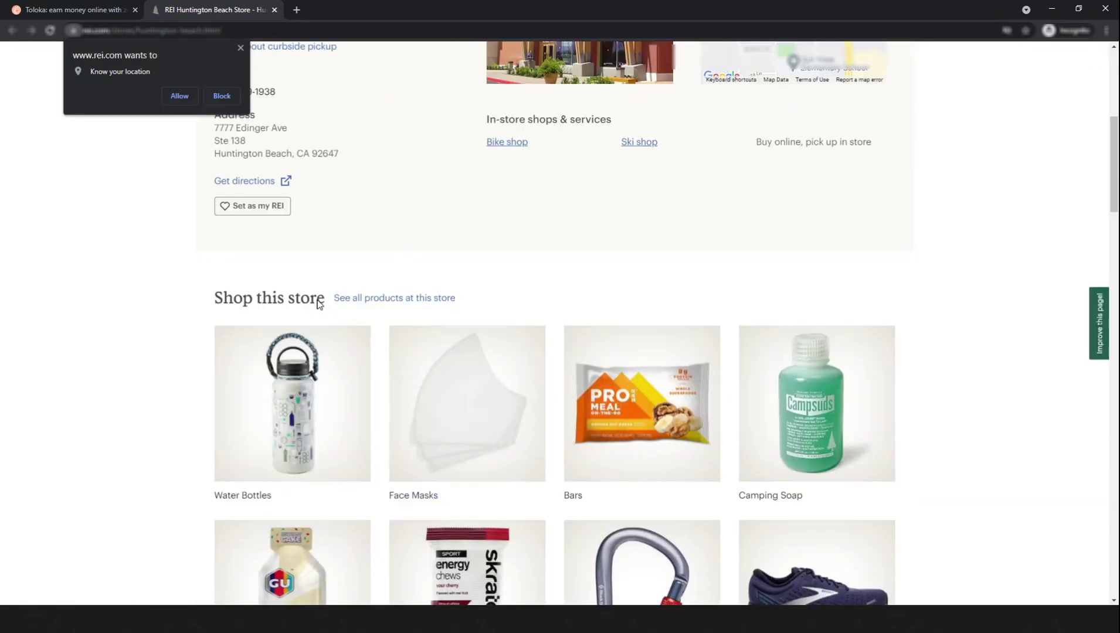
scroll(249, 222, "up", 6)
Answer REI with 'Neither is correct', submit, and close the REI tab
left_click(71, 9)
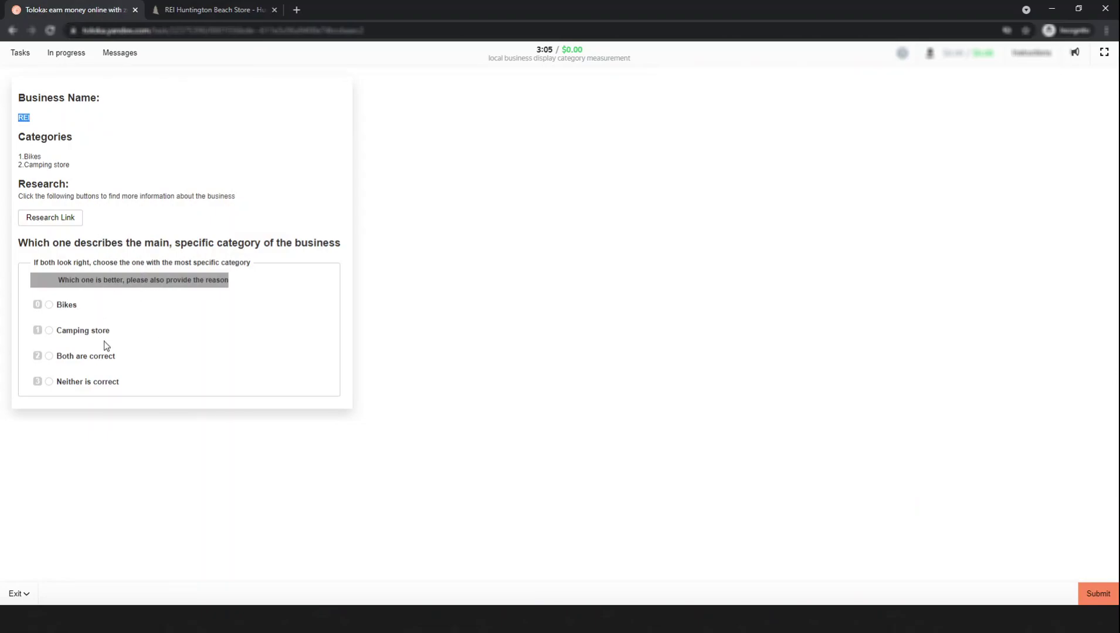
left_click(78, 387)
left_click(1093, 593)
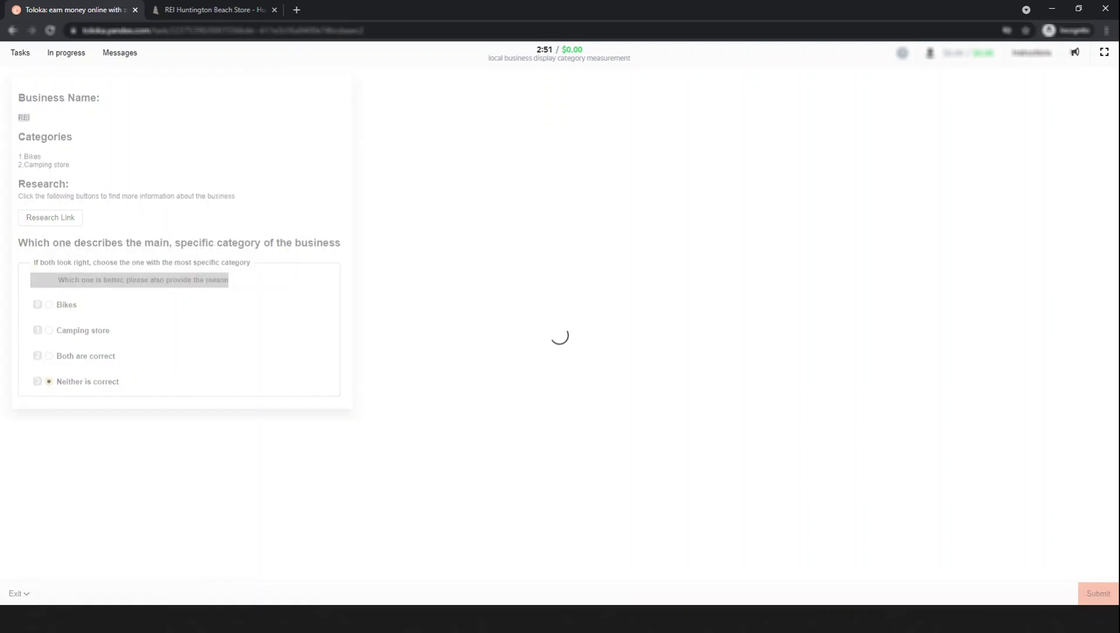
left_click(275, 10)
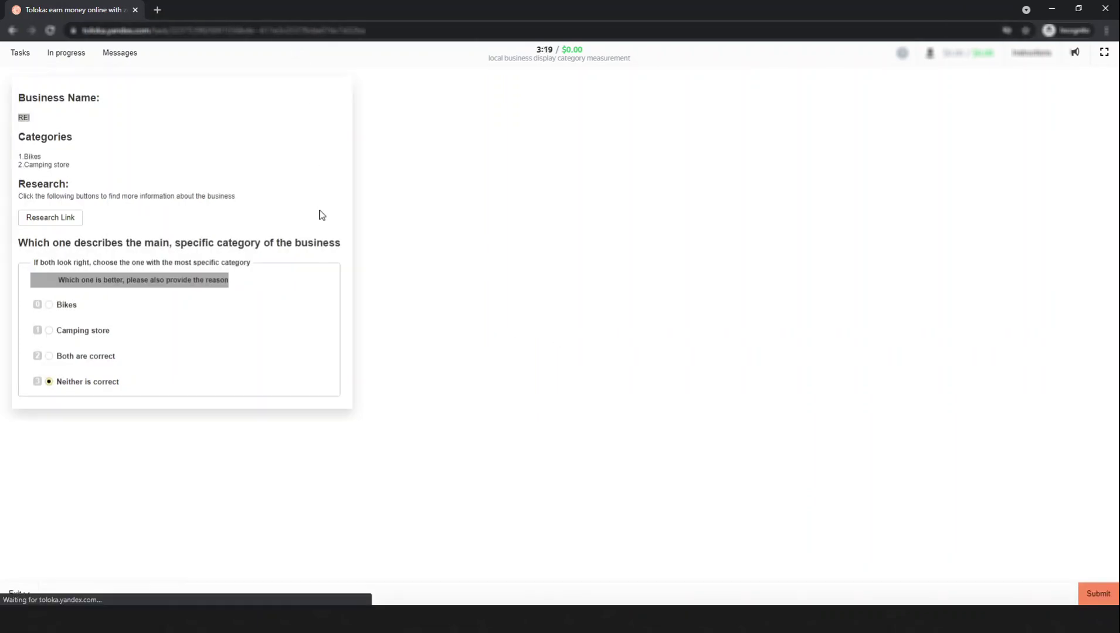
Select 'CarMax' and review its research page
double_click(27, 119)
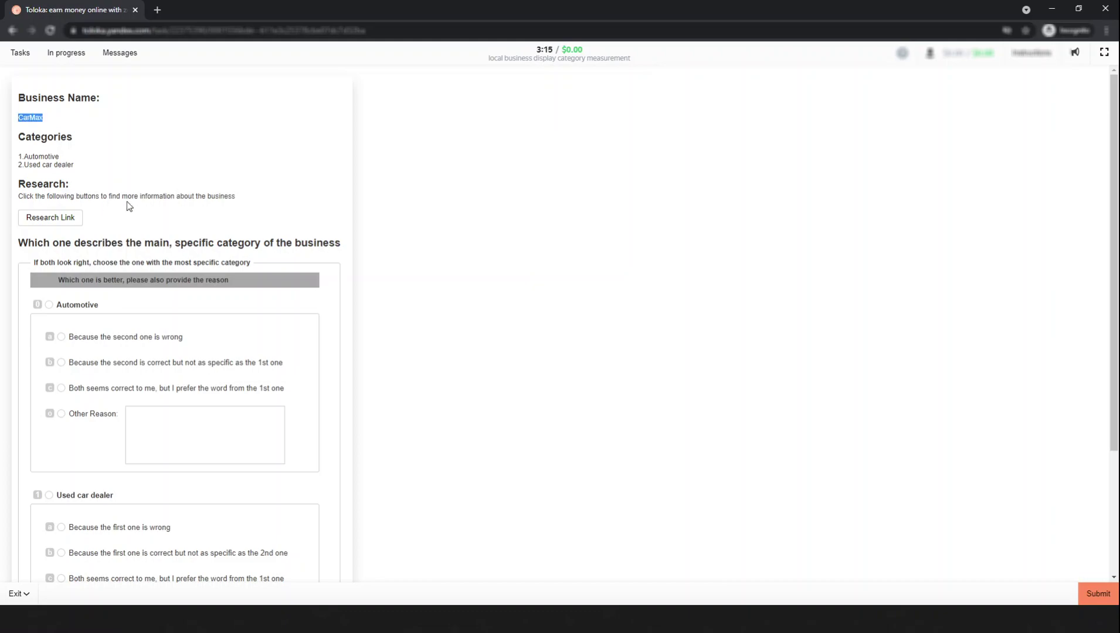
left_click(62, 220)
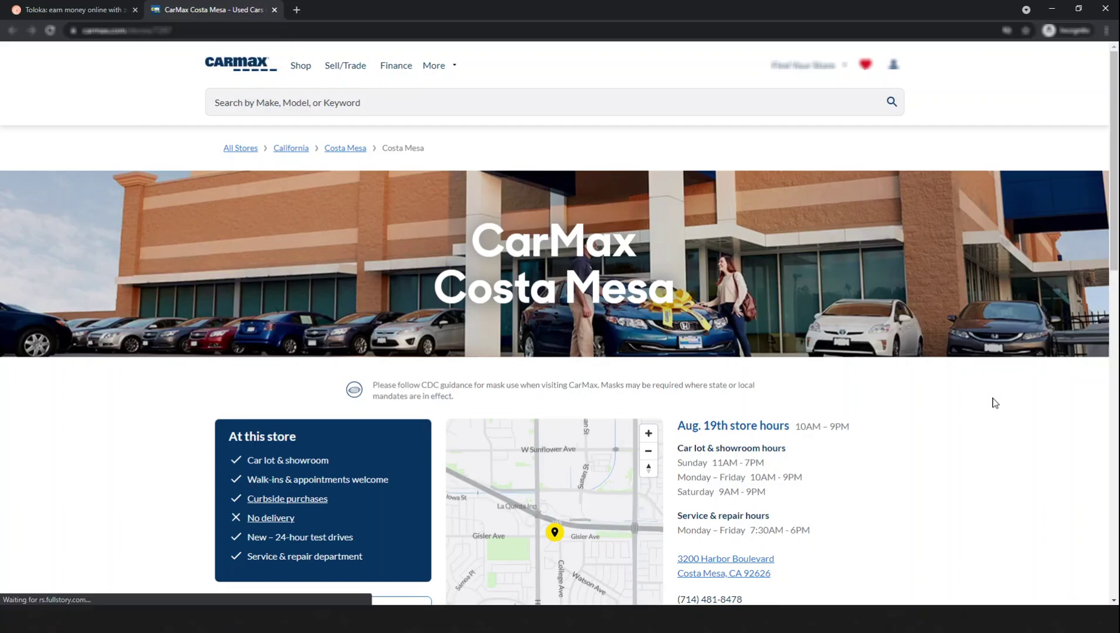
scroll(995, 403, "down", 12)
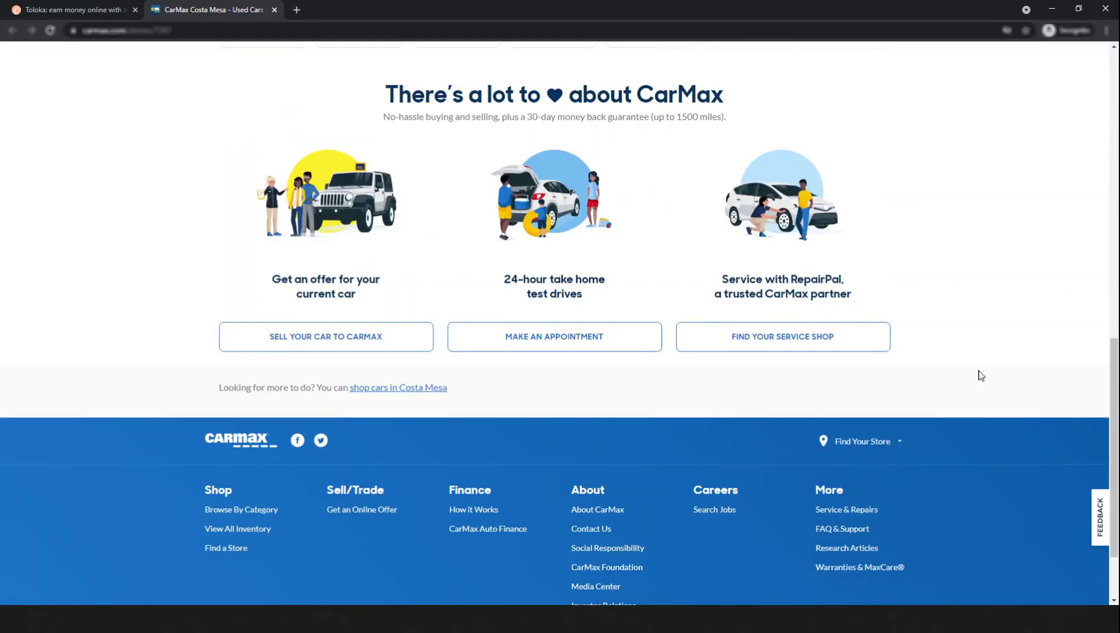
scroll(981, 375, "up", 10)
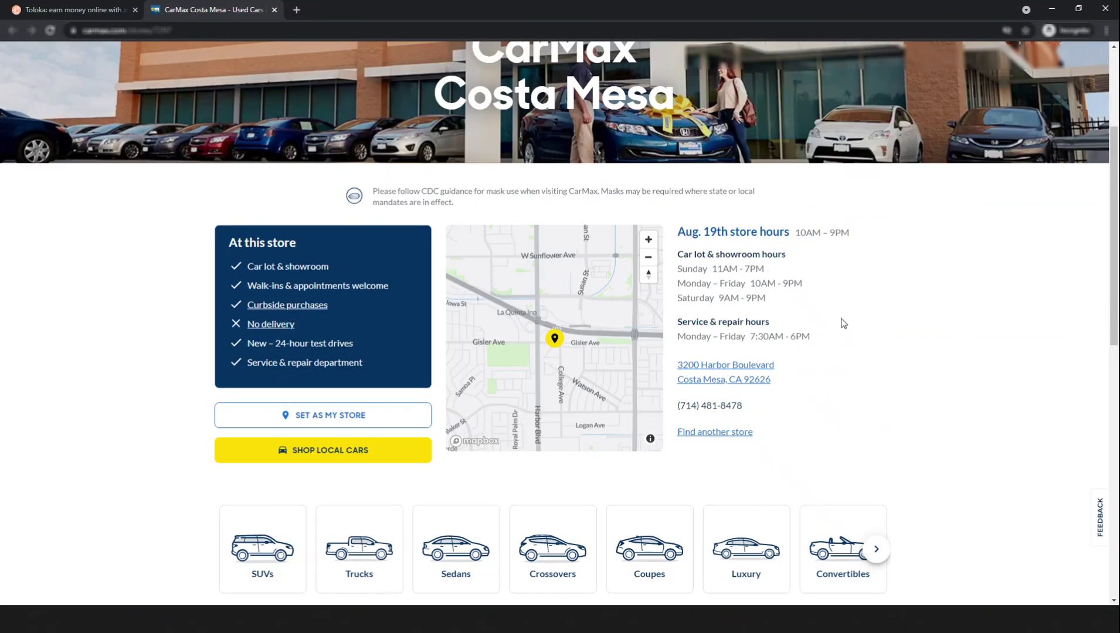
scroll(843, 323, "up", 3)
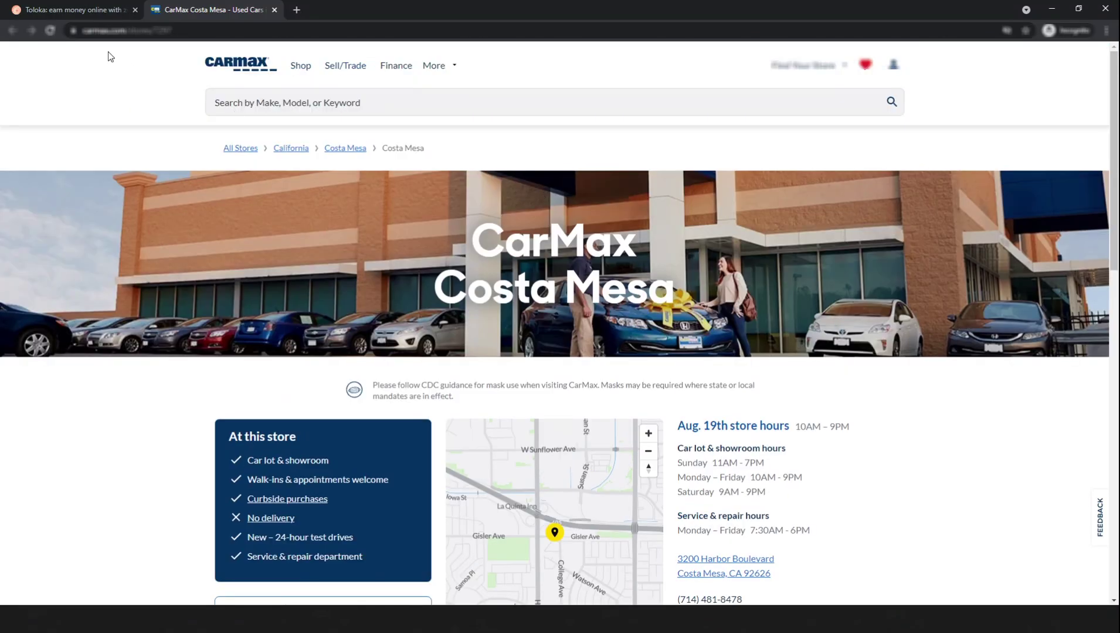
Answer CarMax as Used car dealer, since Automotive is correct but less specific, and submit
left_click(45, 7)
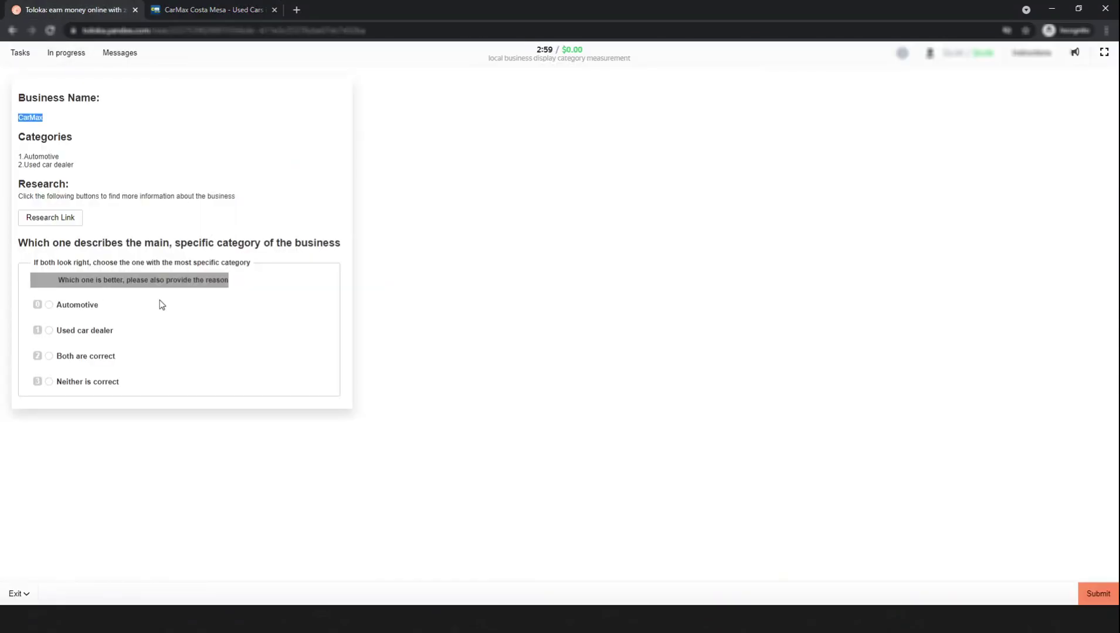
left_click(97, 332)
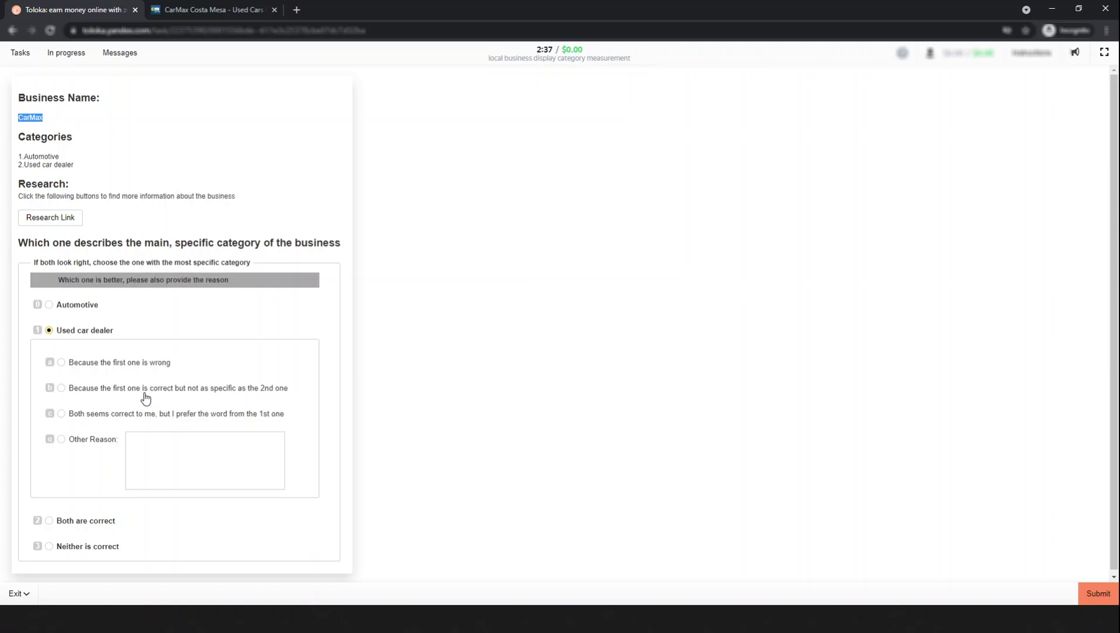
left_click(226, 396)
scroll(290, 381, "down", 1)
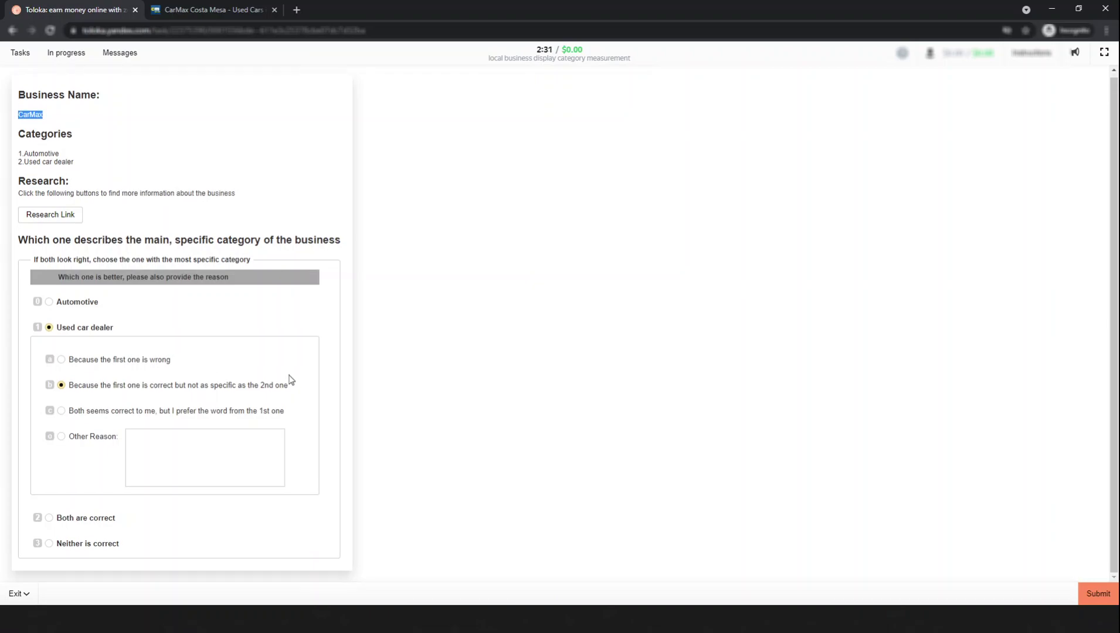
left_click(1095, 595)
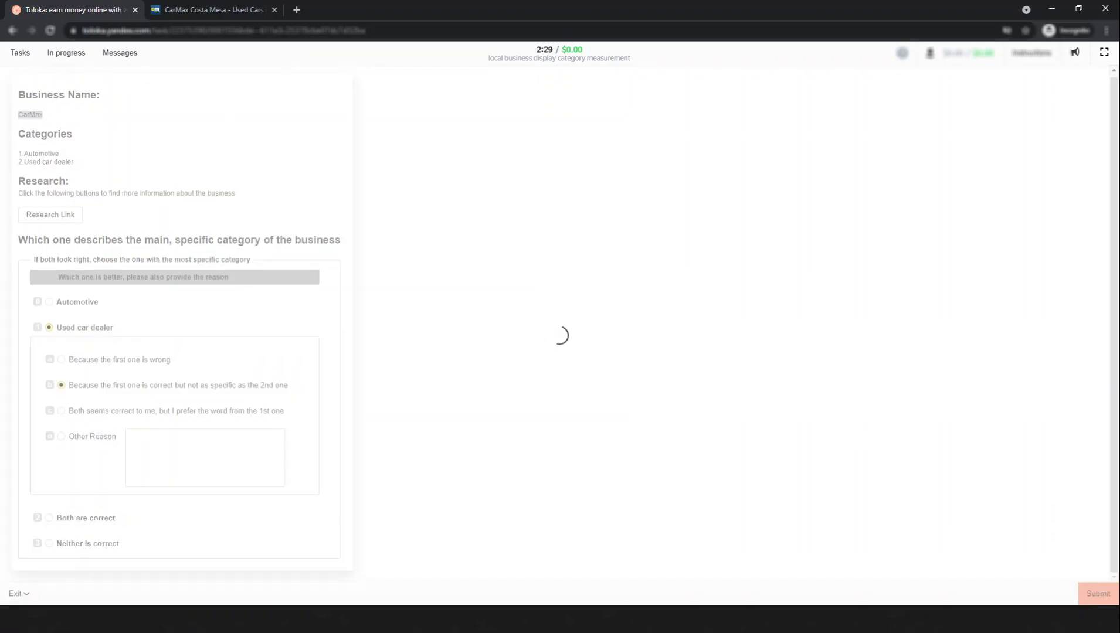
Close the CarMax page and research Living Spaces, dismissing the gift card popup and location request
left_click(273, 9)
triple_click(24, 120)
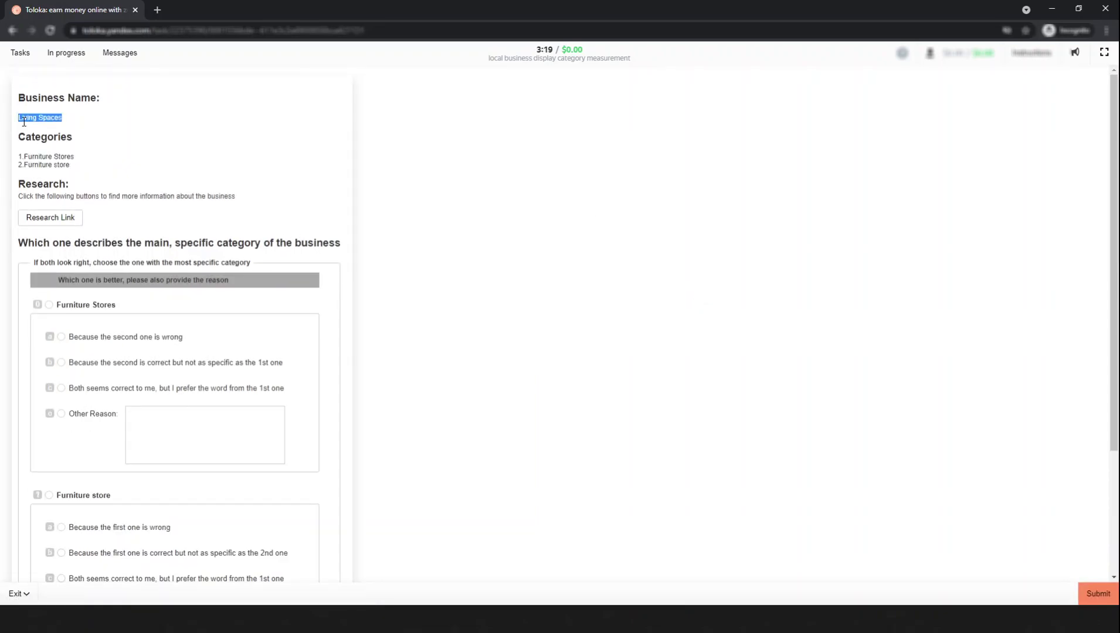
left_click(50, 219)
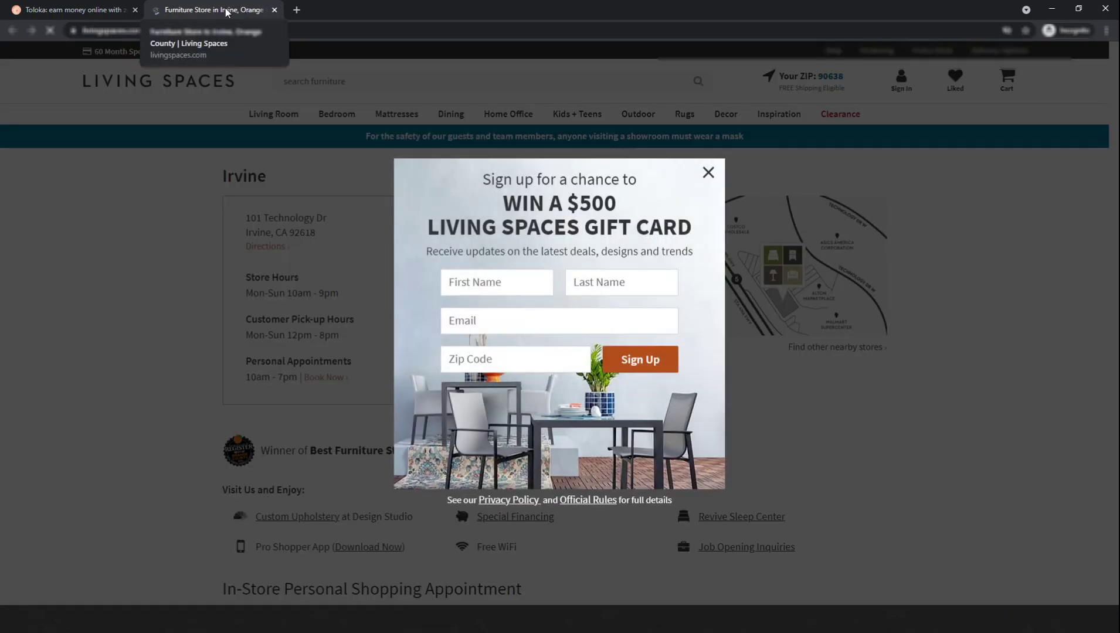
left_click(708, 173)
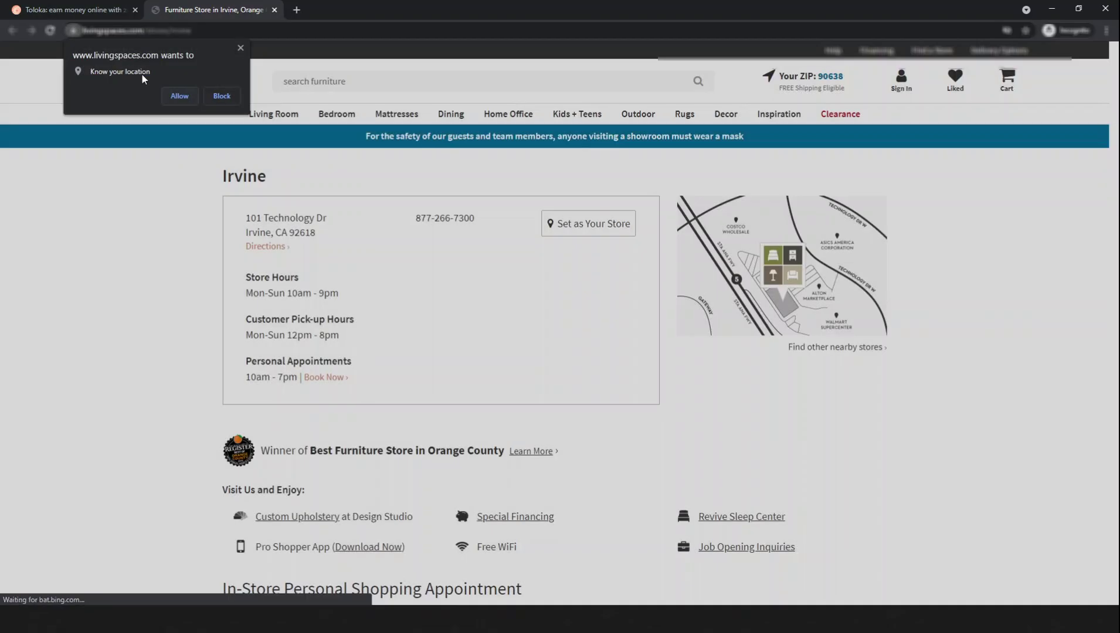
left_click(221, 96)
Answer 'Both are correct' for Living Spaces and submit the task
left_click(70, 10)
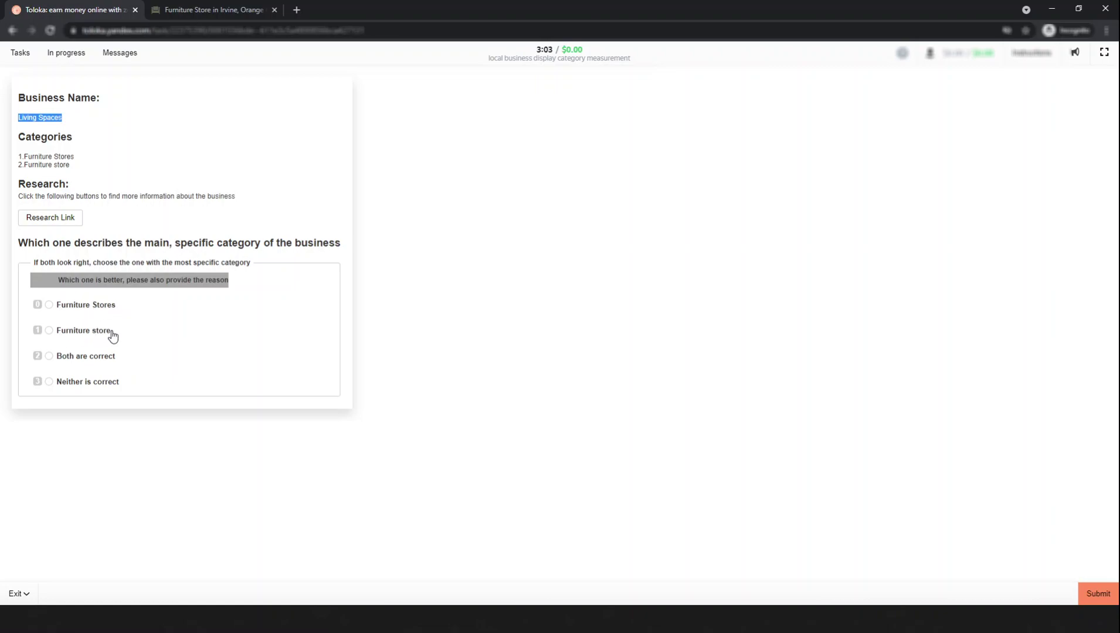
left_click(114, 357)
left_click(1096, 595)
Close the Living Spaces page, review the score of 100 and $0.10 pay, and return to the task list
left_click(273, 10)
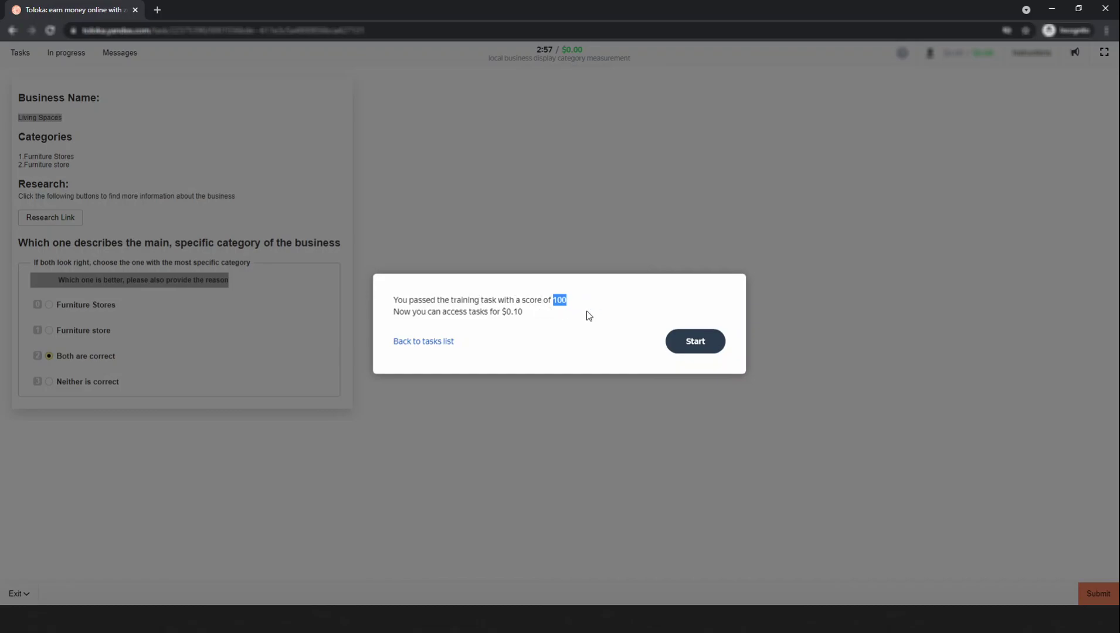
left_click(507, 305)
left_click_drag(513, 311, 527, 316)
left_click(437, 344)
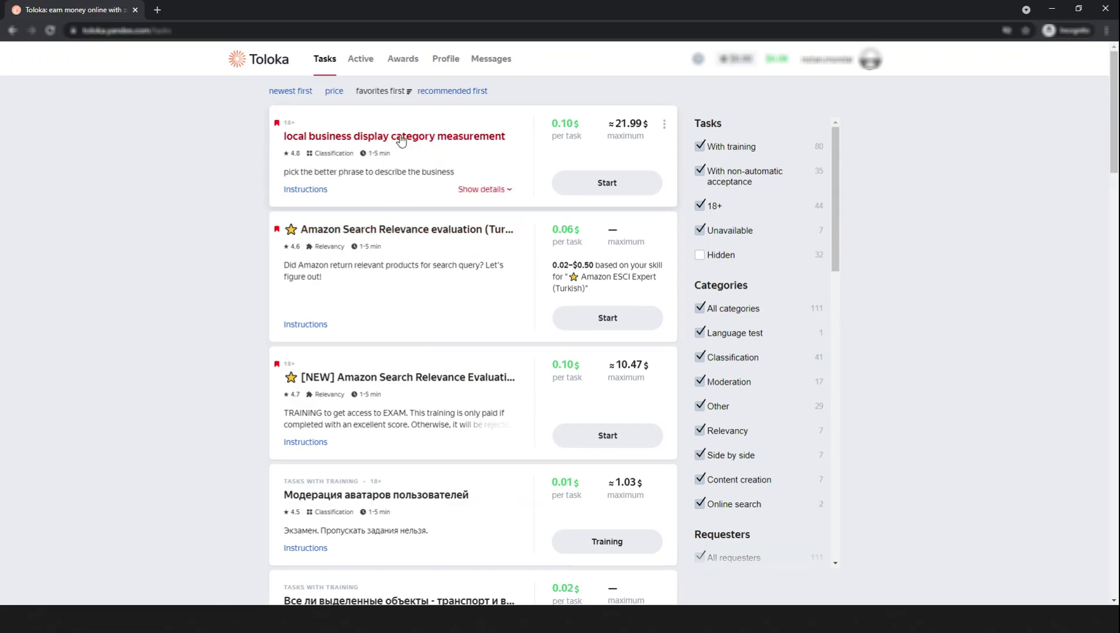
Read through the category task's instructions, then close them
left_click(319, 193)
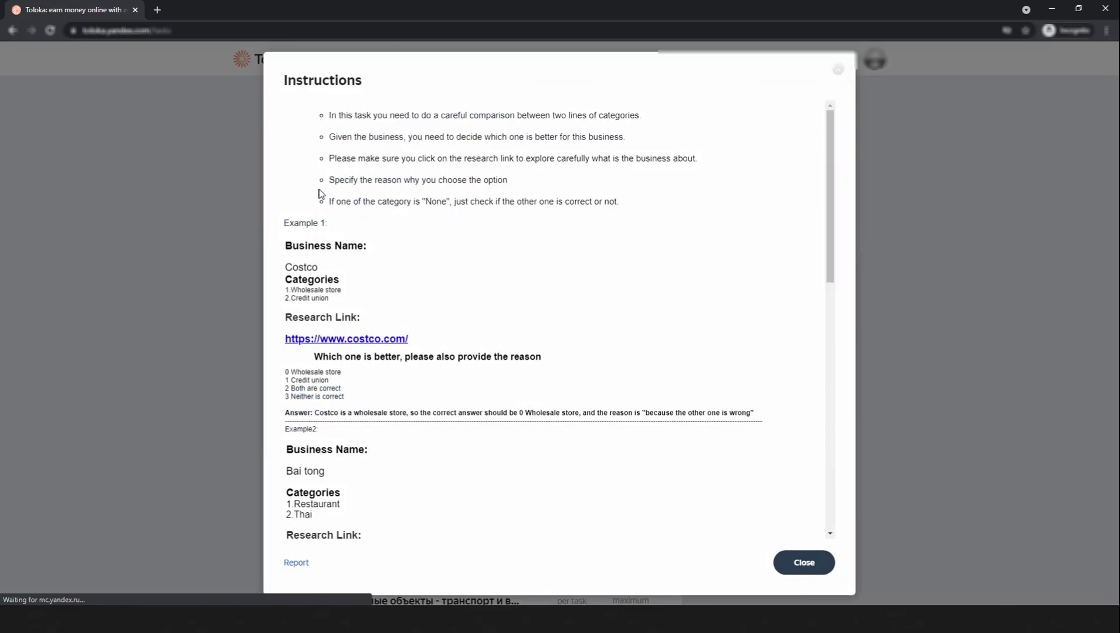
scroll(562, 283, "down", 5)
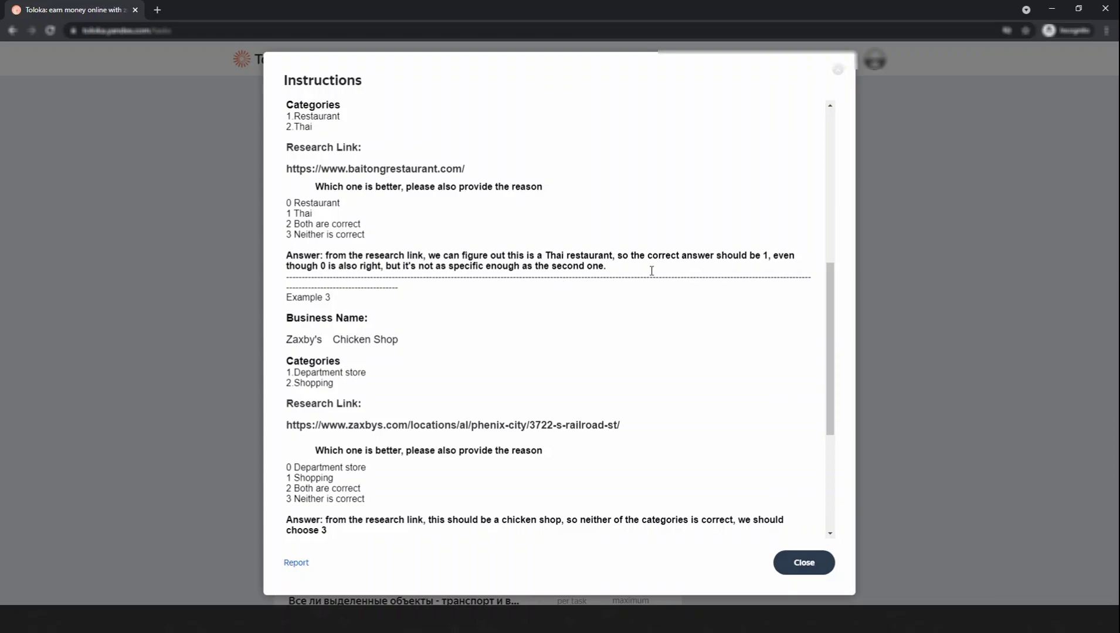
left_click(838, 71)
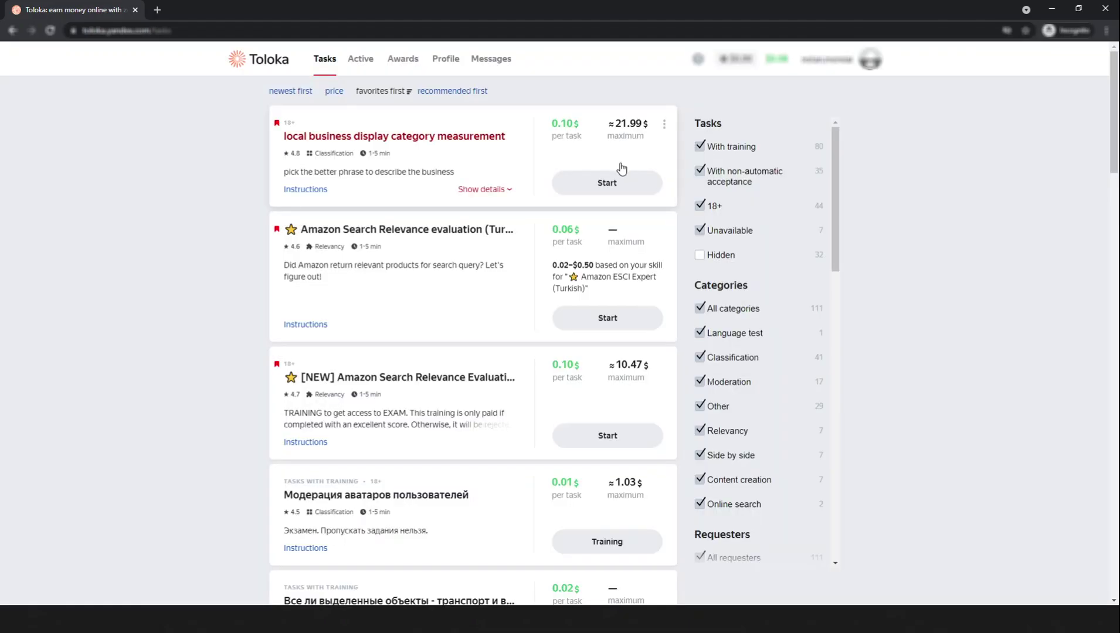